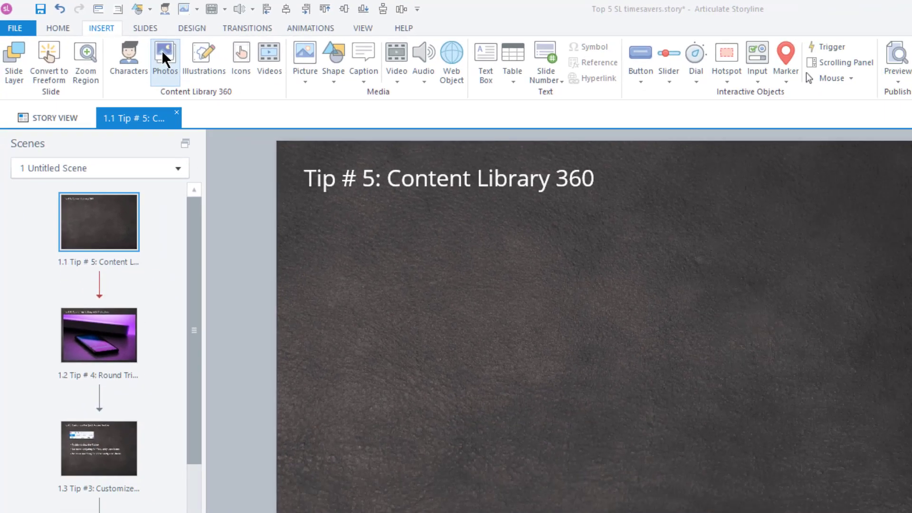
Insert the purple-lit cell phone stock photo from Content Library 360 onto slide 1.1
left_click(213, 74)
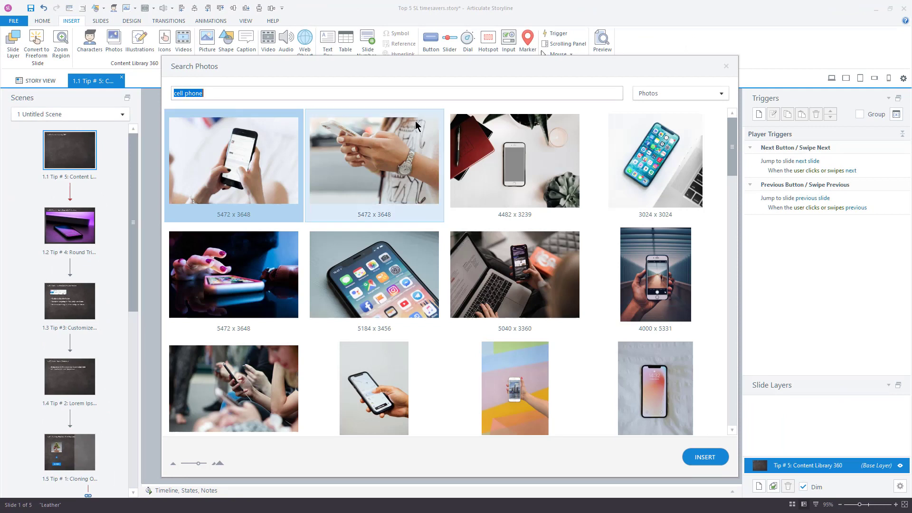
left_click_drag(732, 147, 735, 200)
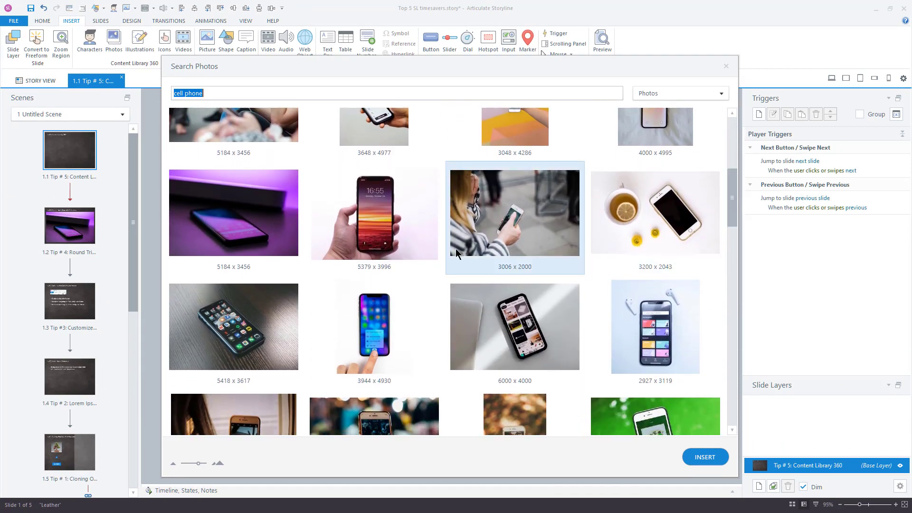
left_click(253, 212)
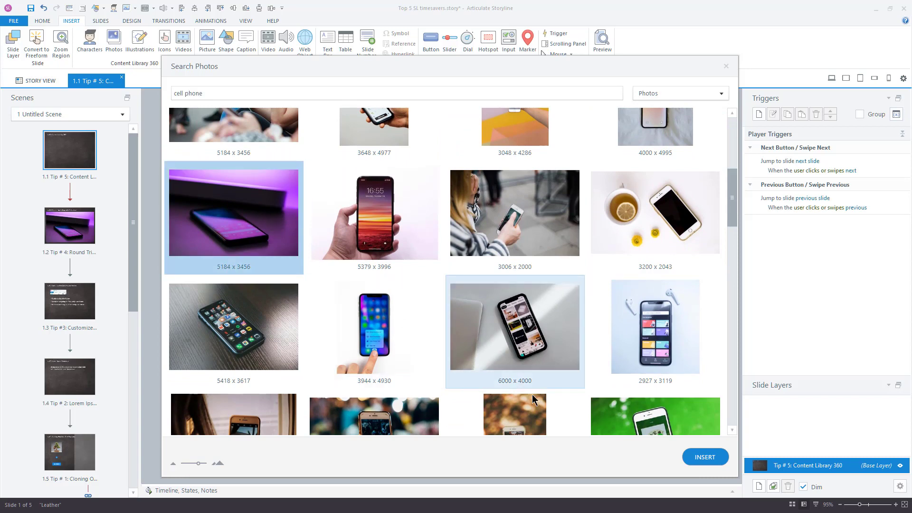
left_click(692, 462)
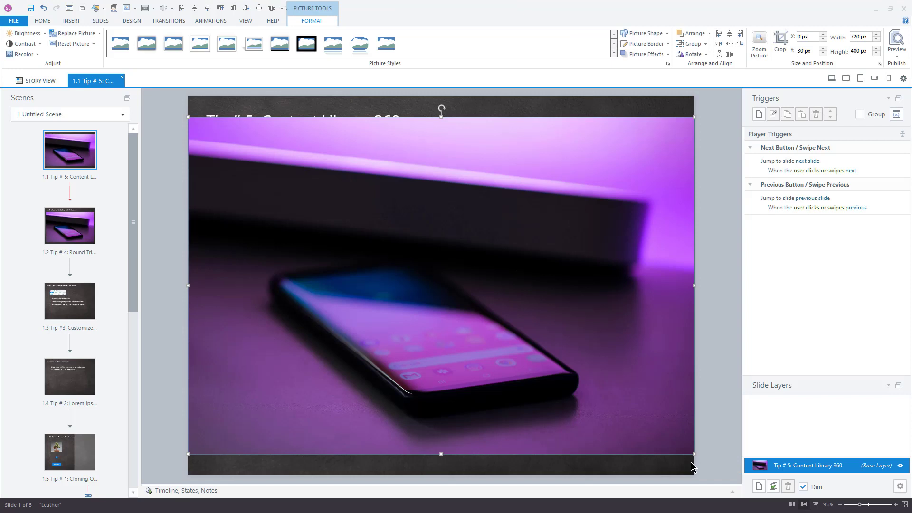
left_click(88, 236)
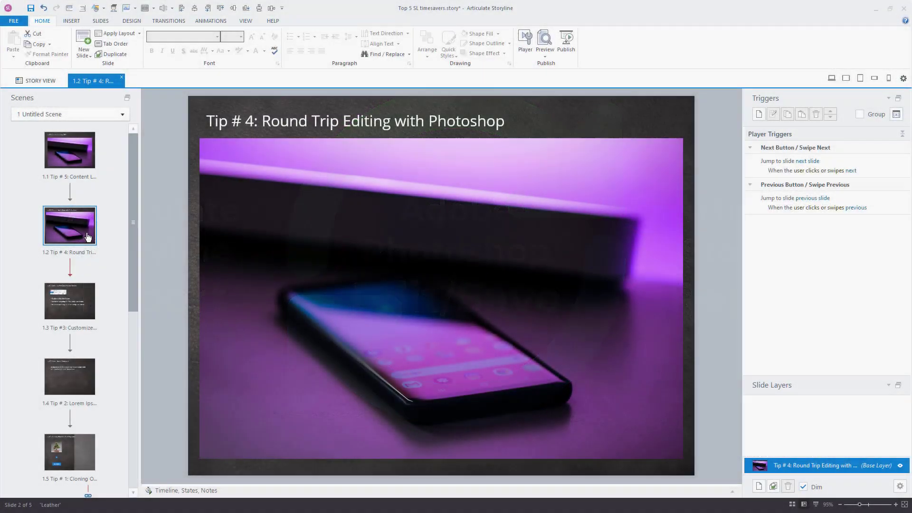
Open the phone picture cell phone photo 3.jpg from the Media Library in Adobe Photoshop 2020
left_click(397, 255)
right_click(397, 255)
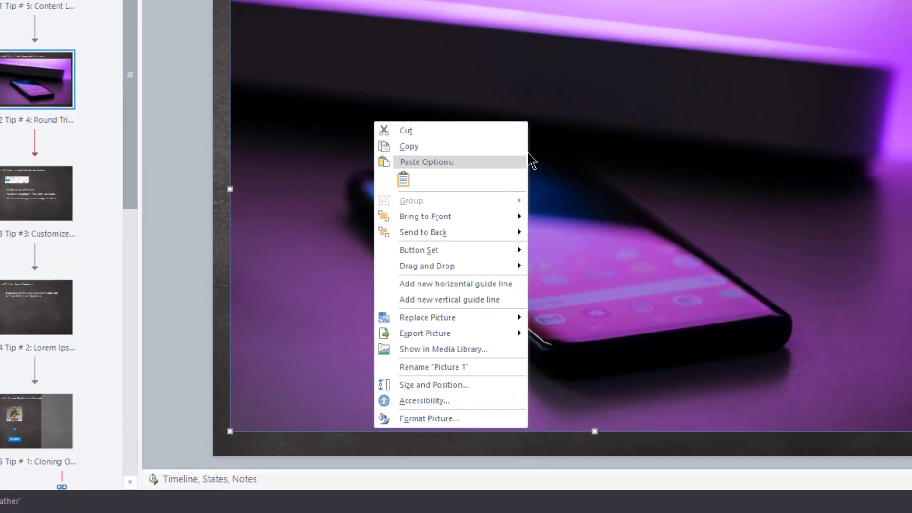
left_click(497, 352)
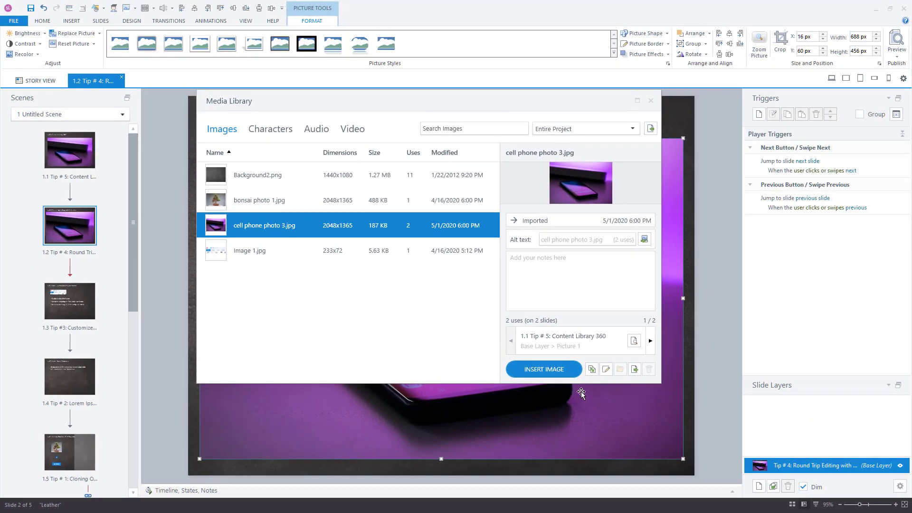
left_click(605, 371)
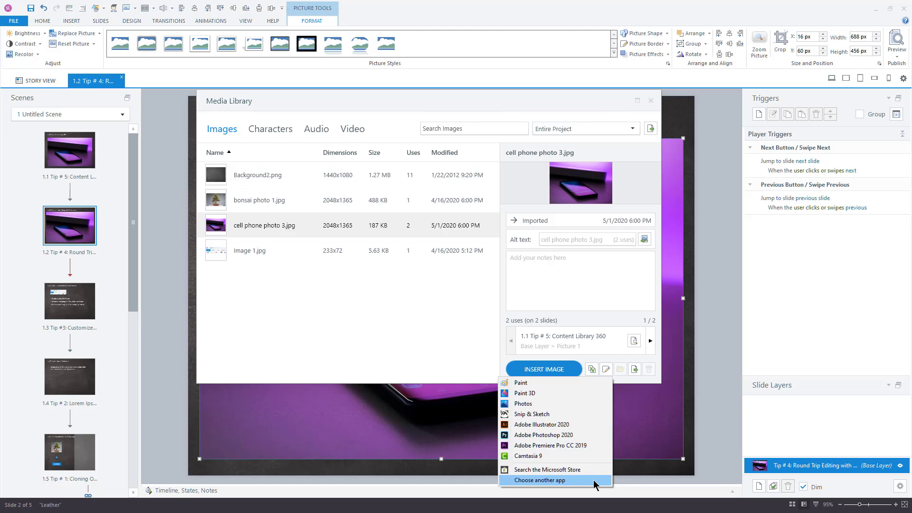
left_click(568, 436)
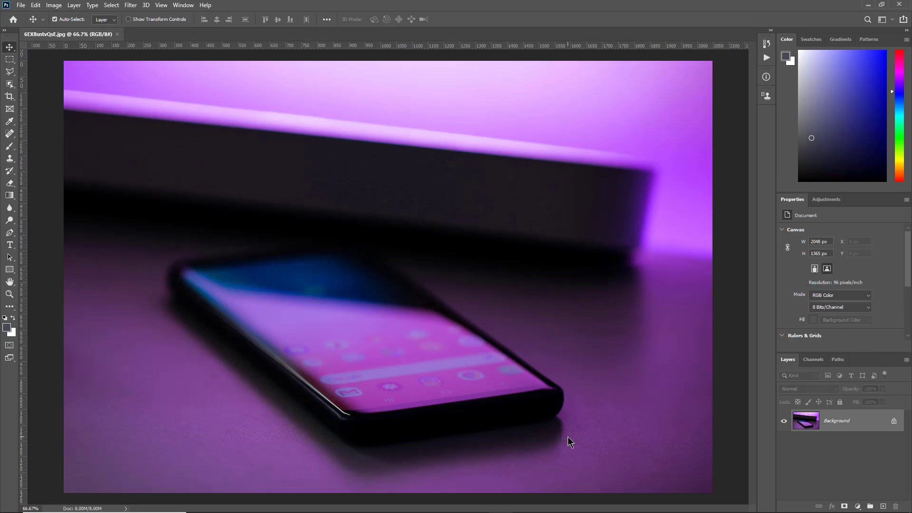
Add a Hue/Saturation adjustment with Hue -59 to turn the phone blue, then flatten the image
left_click(826, 199)
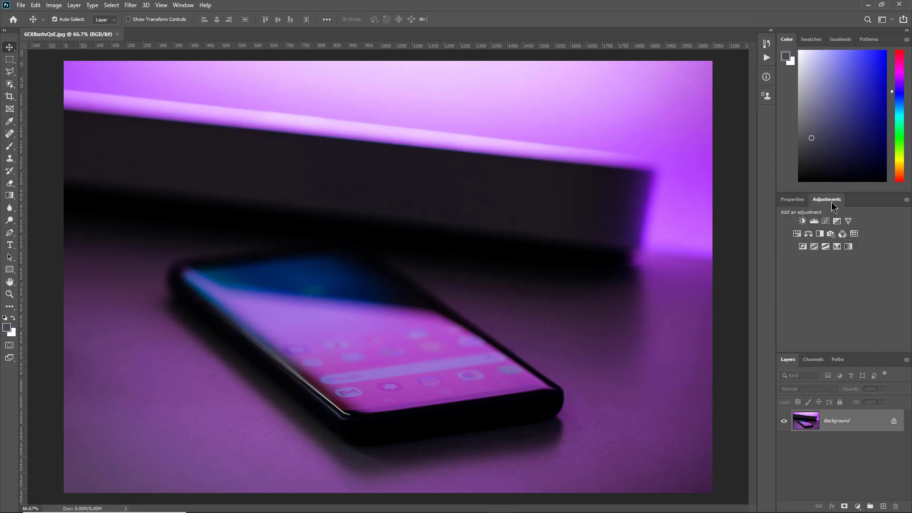
left_click(797, 233)
left_click_drag(833, 267, 839, 286)
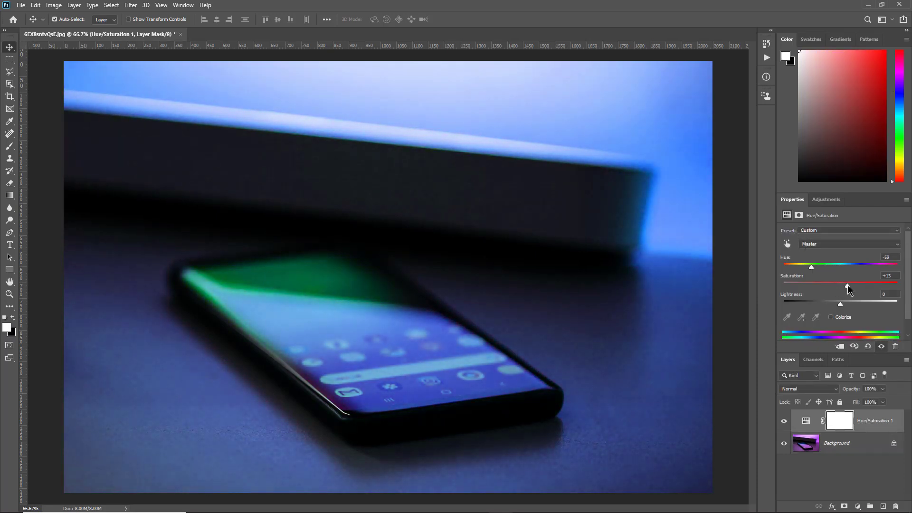
left_click(907, 360)
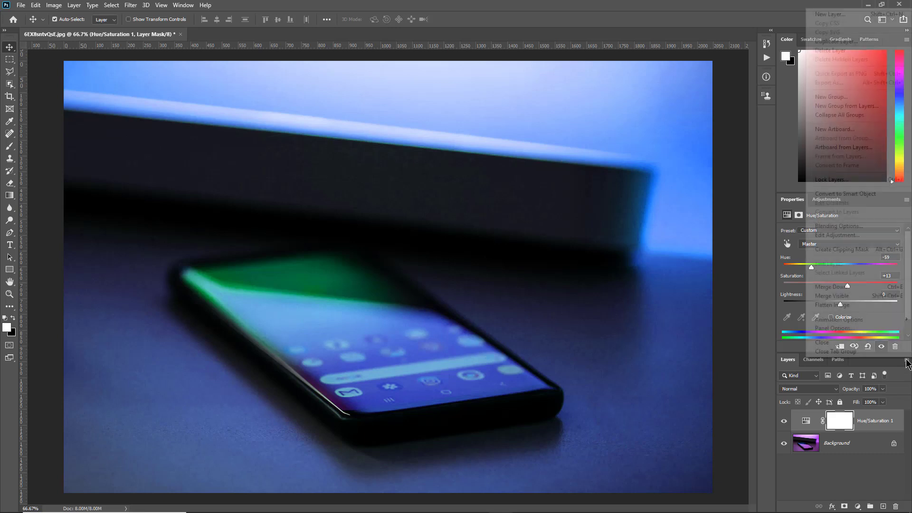
left_click(879, 305)
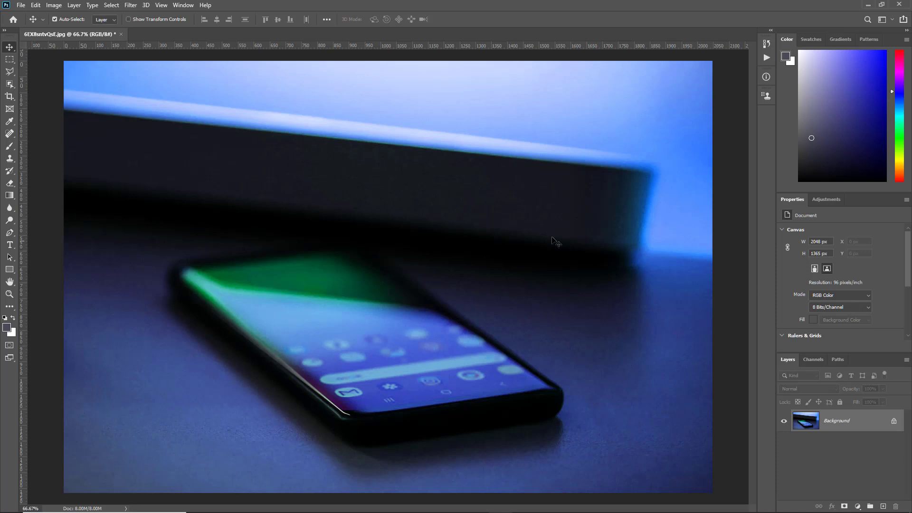
Close the recoloured photo, saving it as a JPEG back to Storyline
left_click(122, 34)
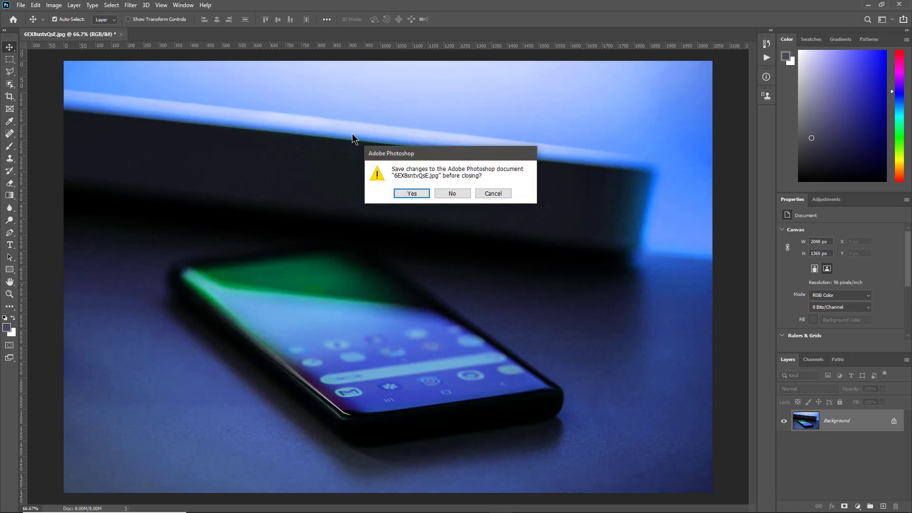
left_click(412, 193)
left_click(510, 133)
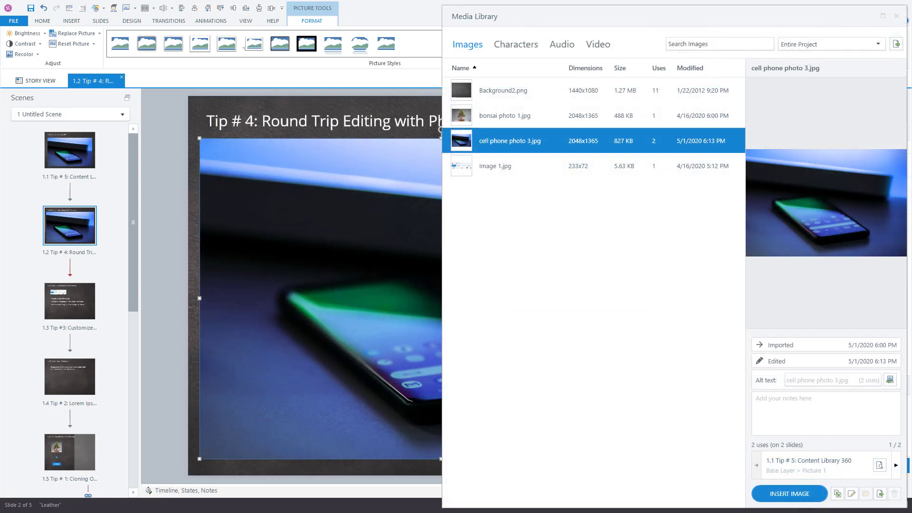
Close the Media Library window to return to the slides
left_click(896, 16)
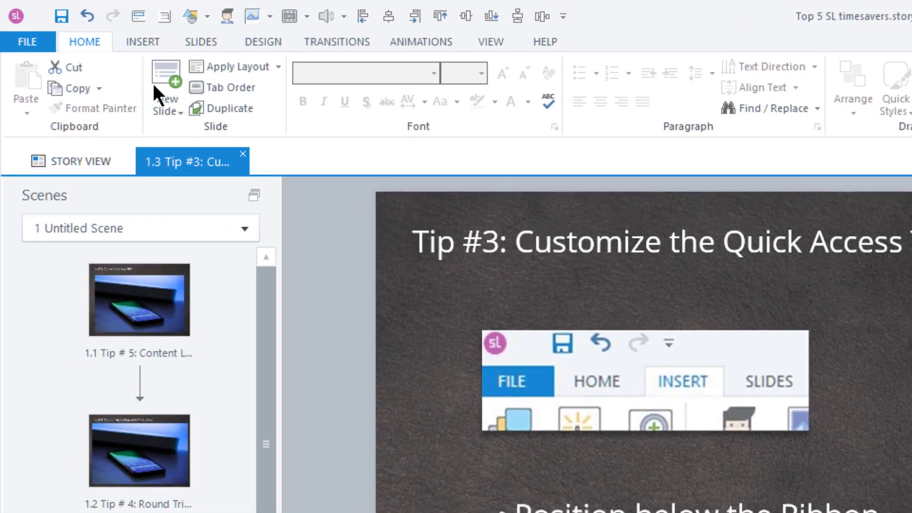
Pin the new-slide command to the Quick Access Toolbar, test it, and undo the test slide
right_click(81, 38)
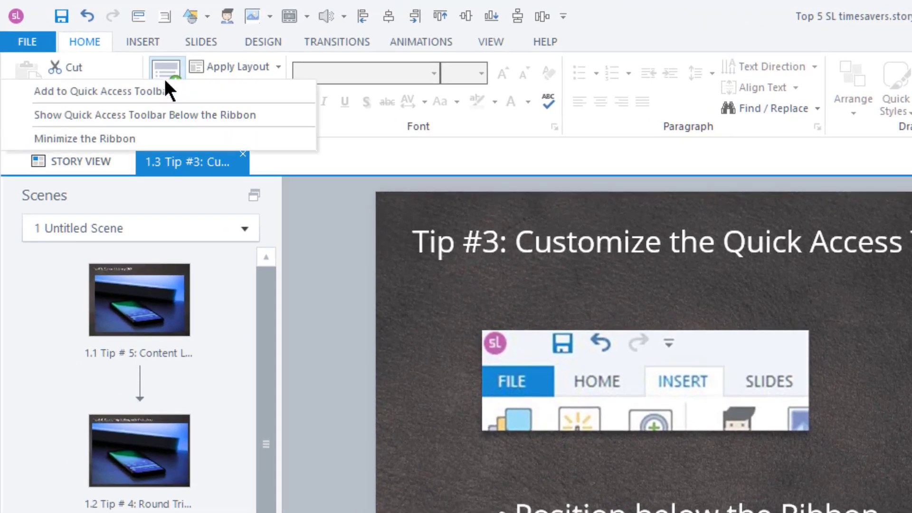
left_click(188, 96)
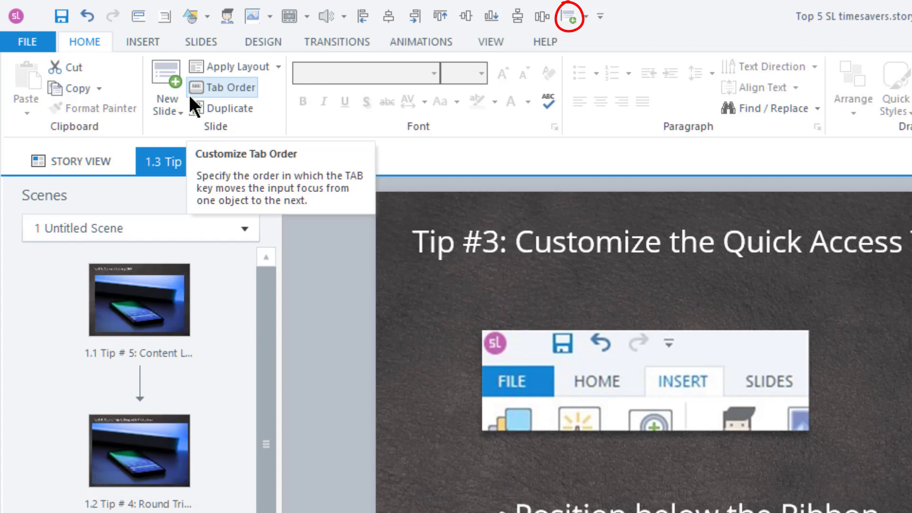
left_click(569, 19)
key("ctrl+z")
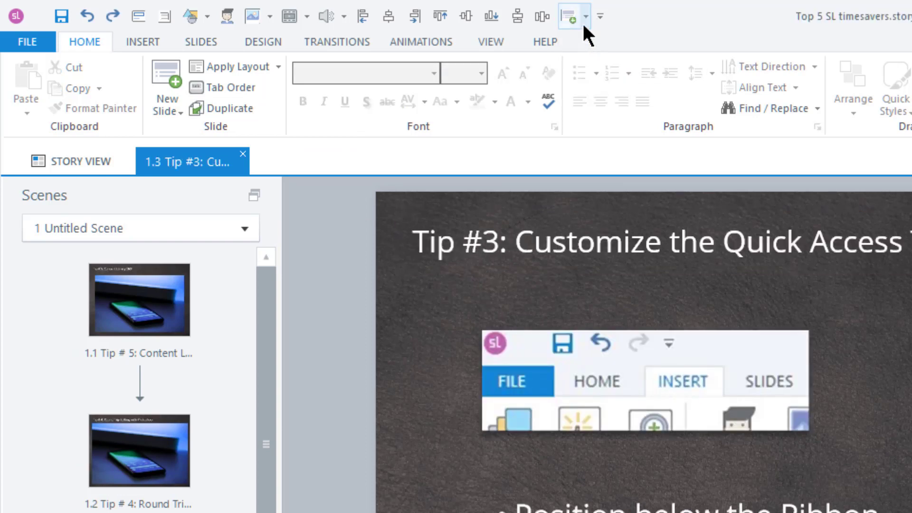
Insert a new Title and Content slide from the pinned command's Basic Layouts
left_click(585, 19)
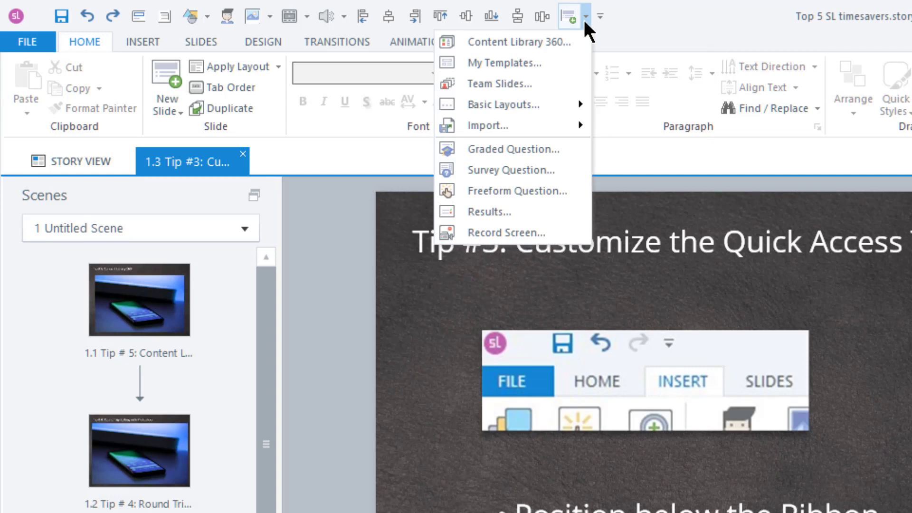
mouse_move(587, 105)
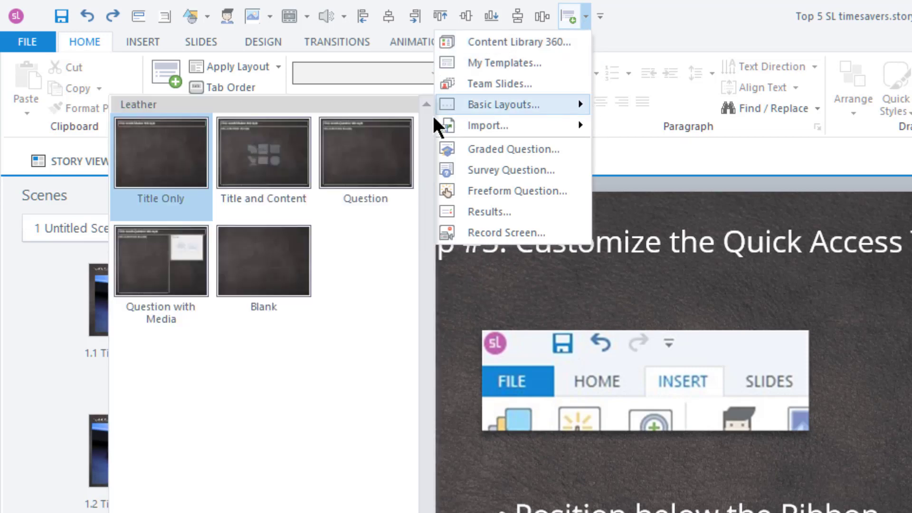
left_click(378, 162)
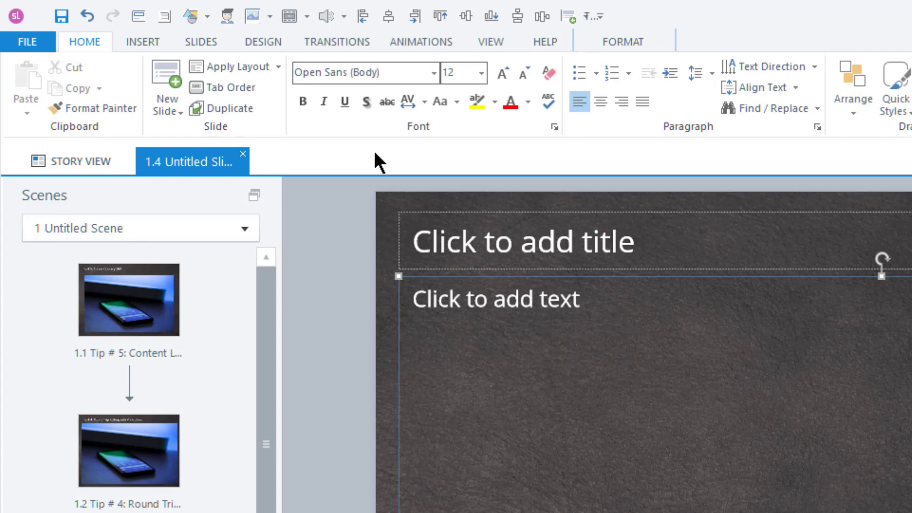
Show the Quick Access Toolbar below the ribbon
left_click(600, 17)
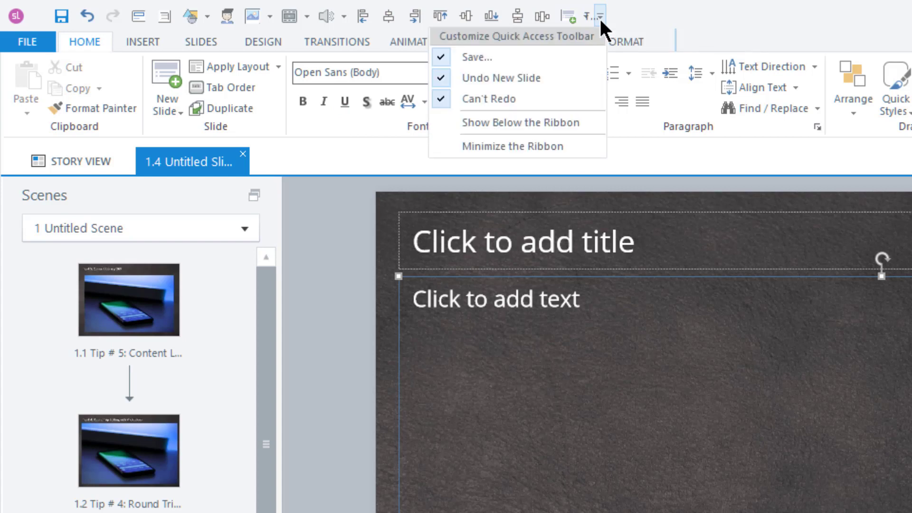
left_click(592, 124)
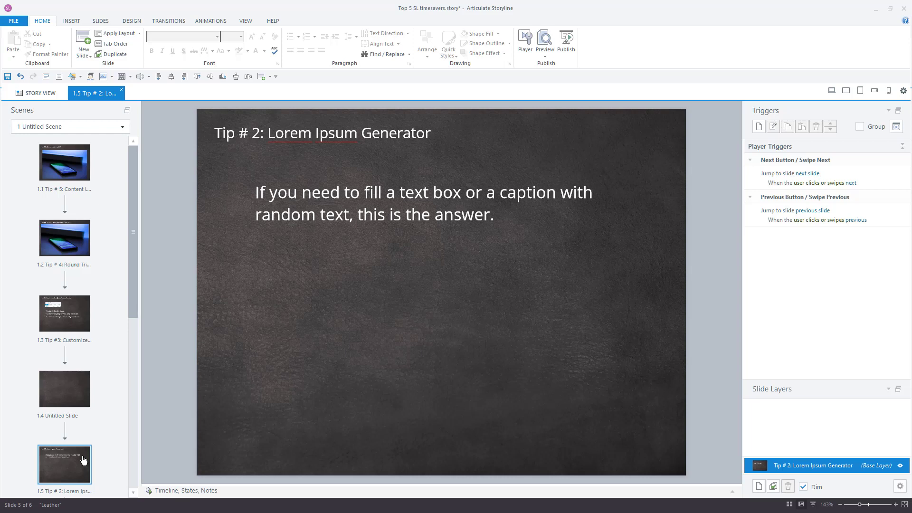
Replace the Tip # 2 body text with lorem ipsum paragraphs generated by =lorem()
left_click(249, 199)
key("ctrl+a")
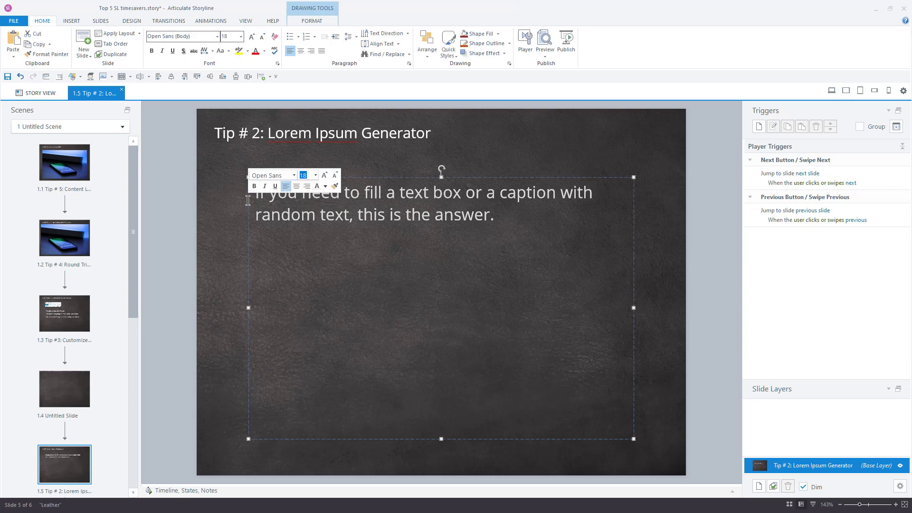
key("Delete")
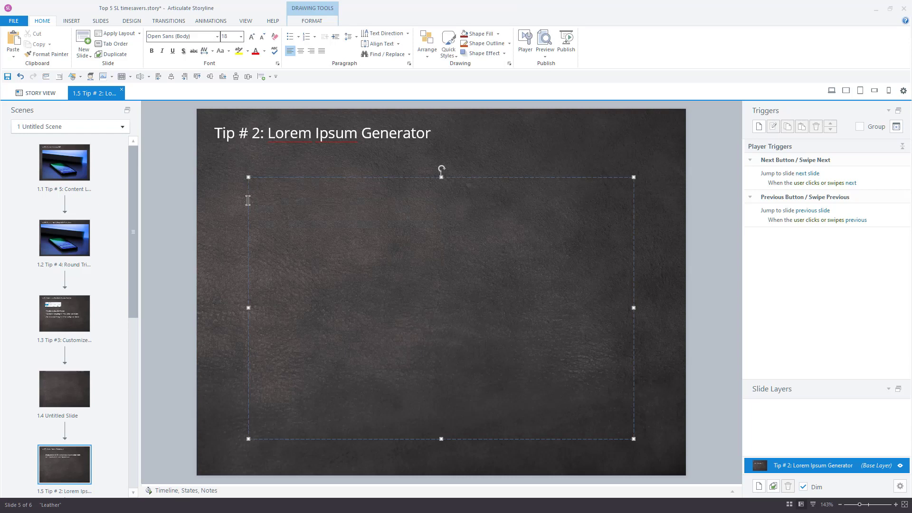
type("=lorem()")
key("Return")
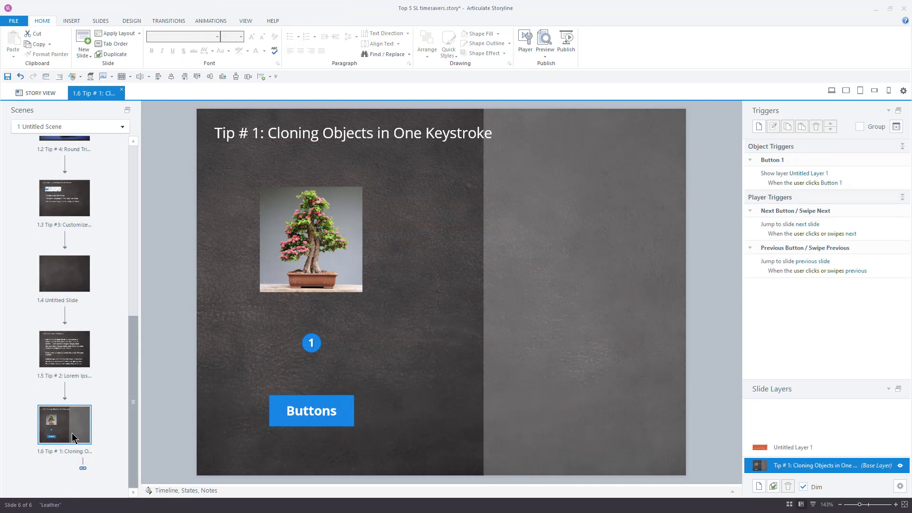
Copy and paste the bonsai picture, then drag the copy to the slide's right half
left_click(290, 304)
left_click(290, 291)
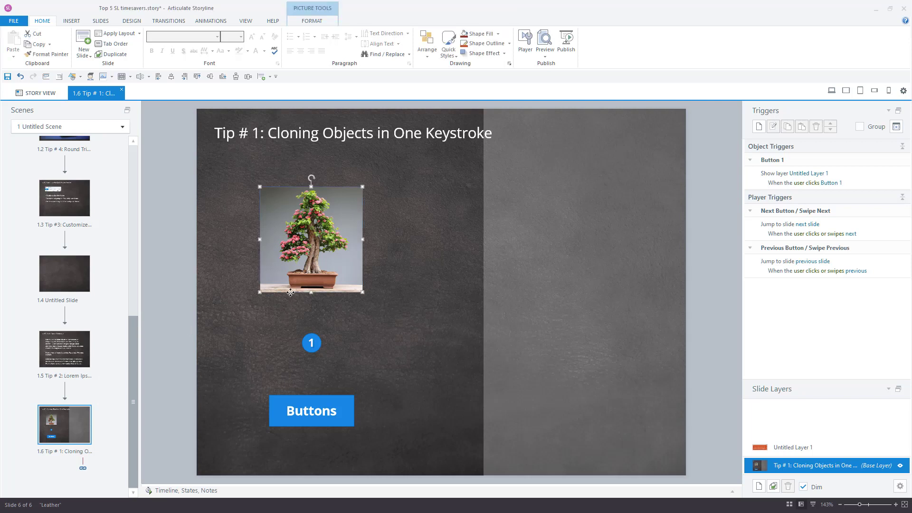
key("ctrl+c")
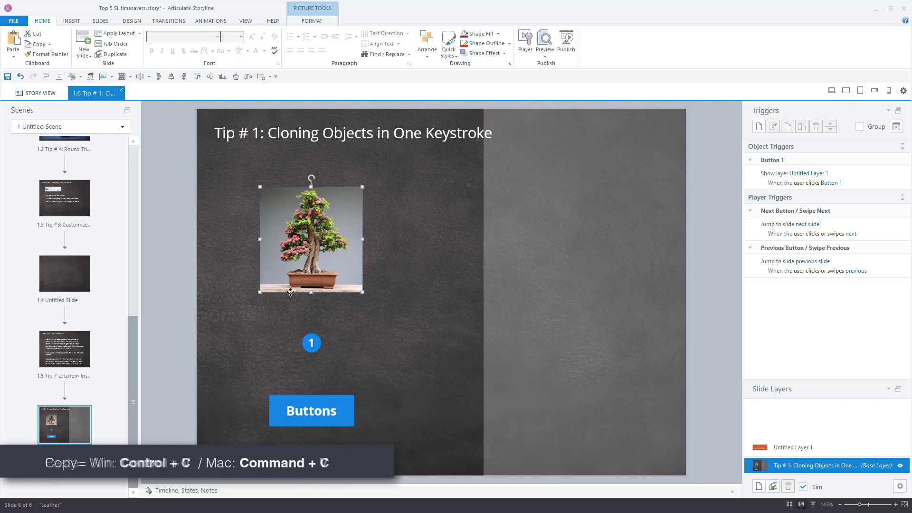
key("ctrl+v")
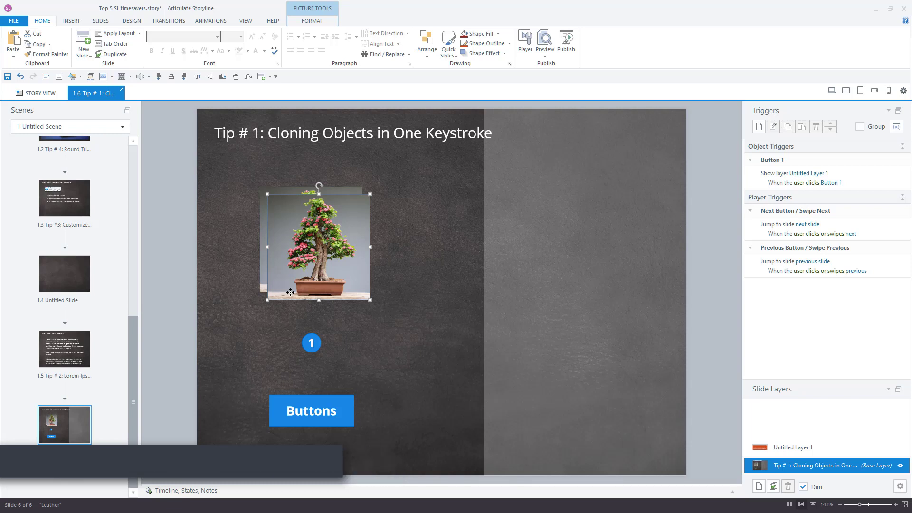
left_click_drag(314, 296, 541, 278)
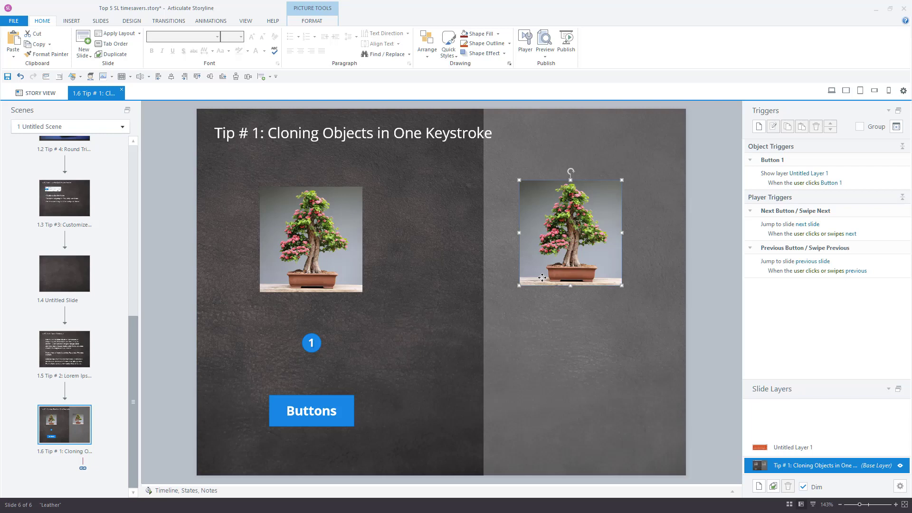
Delete the pasted copy and Ctrl+D duplicate the bonsai, moving it to the right half
key("Delete")
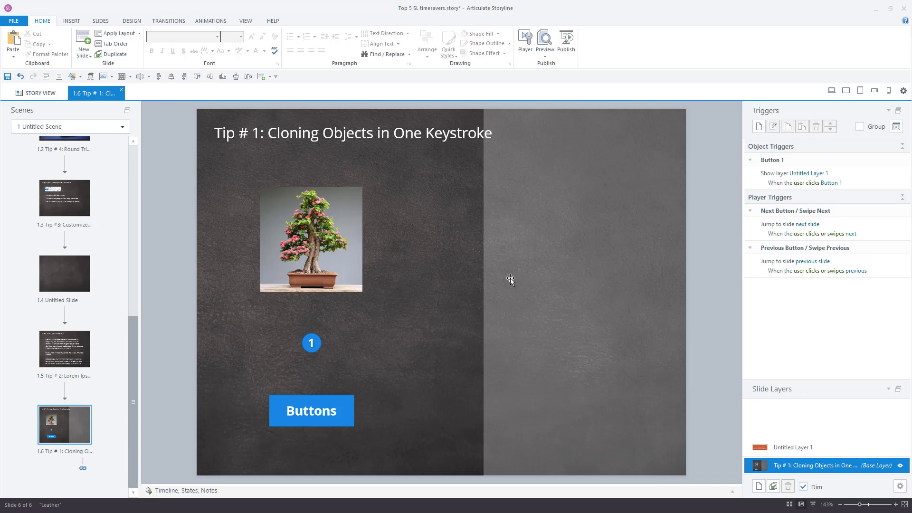
left_click(340, 274)
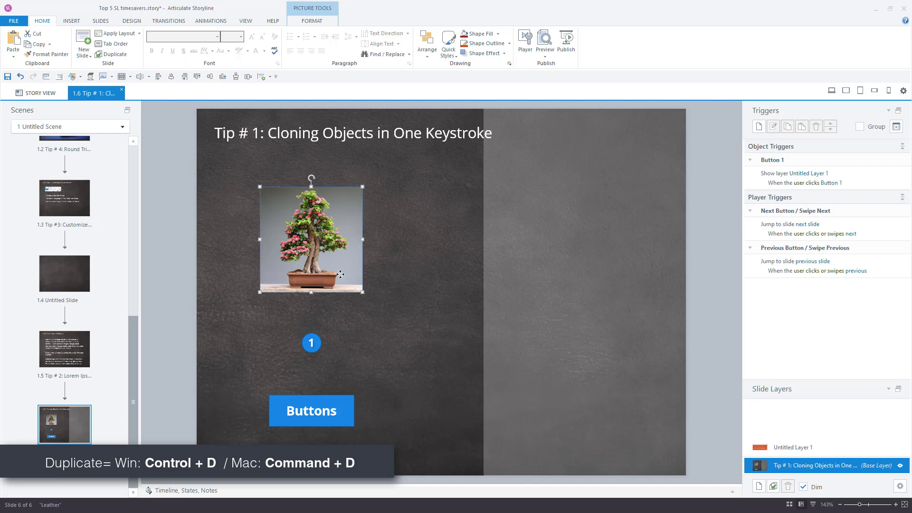
key("ctrl+d")
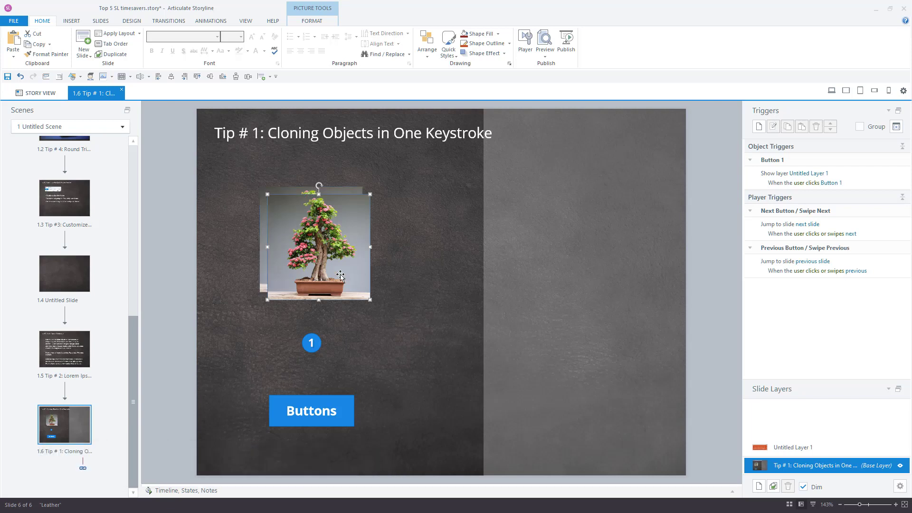
left_click_drag(340, 274, 576, 274)
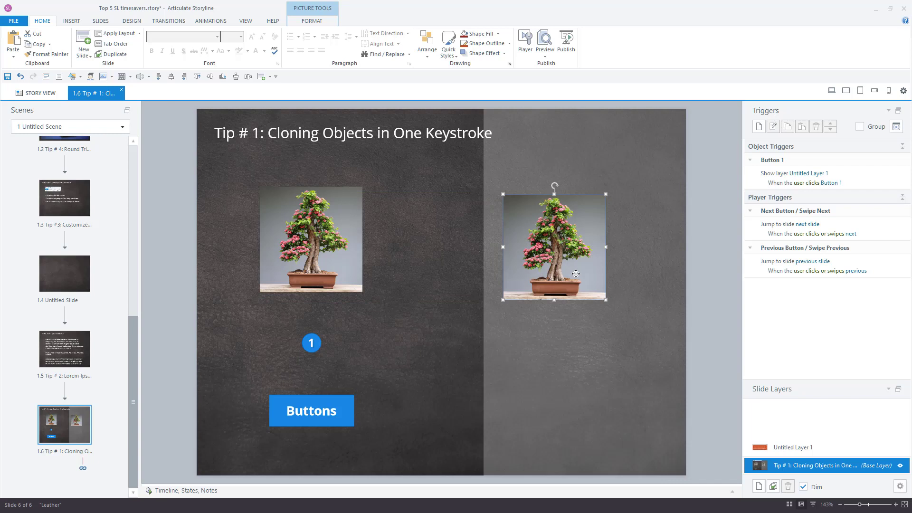
Delete the duplicate, then Ctrl-drag the bonsai, badge and Buttons button to clone them rightward
key("Delete")
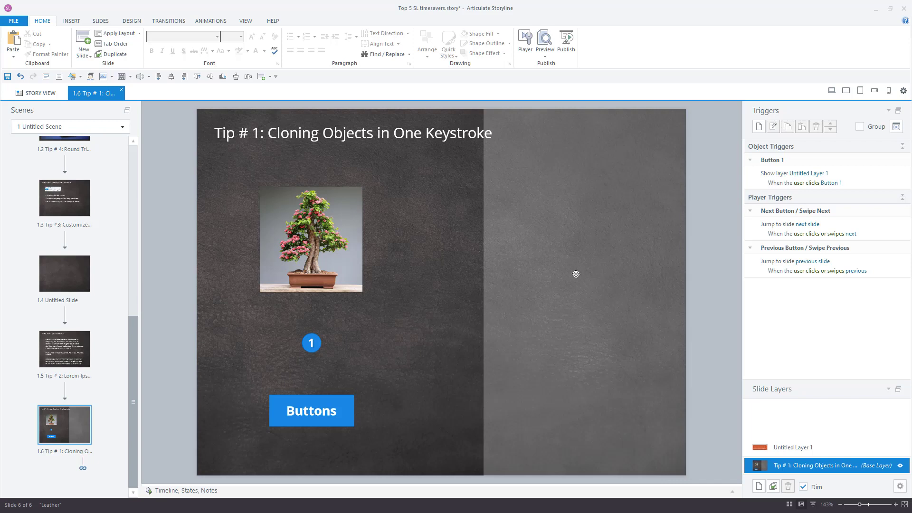
left_click(346, 275)
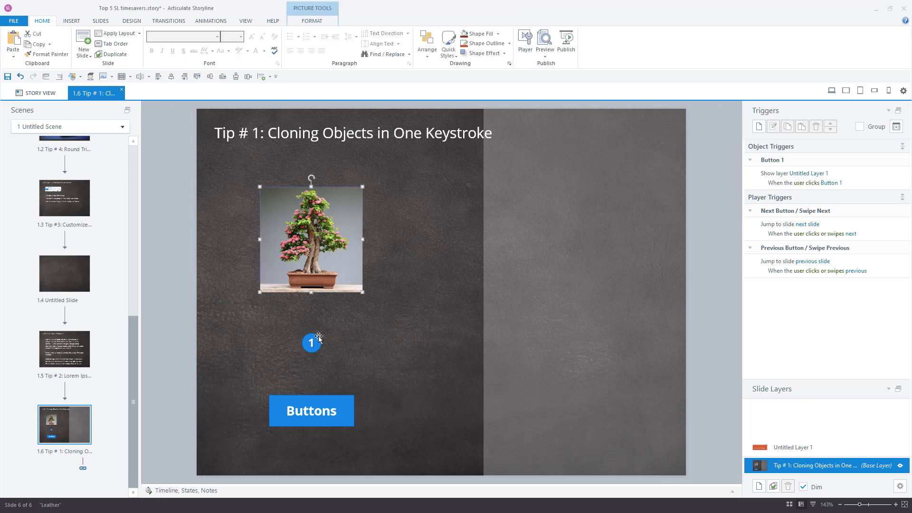
left_click(330, 398, "shift")
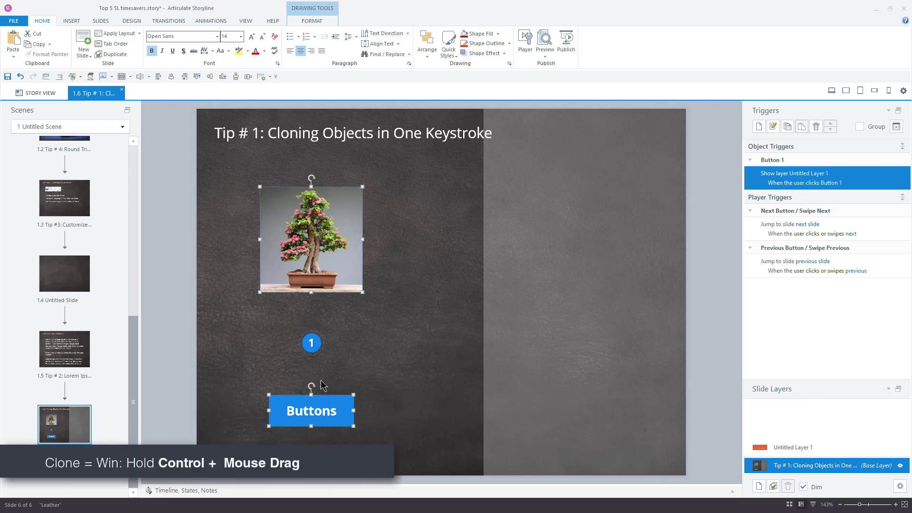
left_click_drag(345, 289, 577, 291)
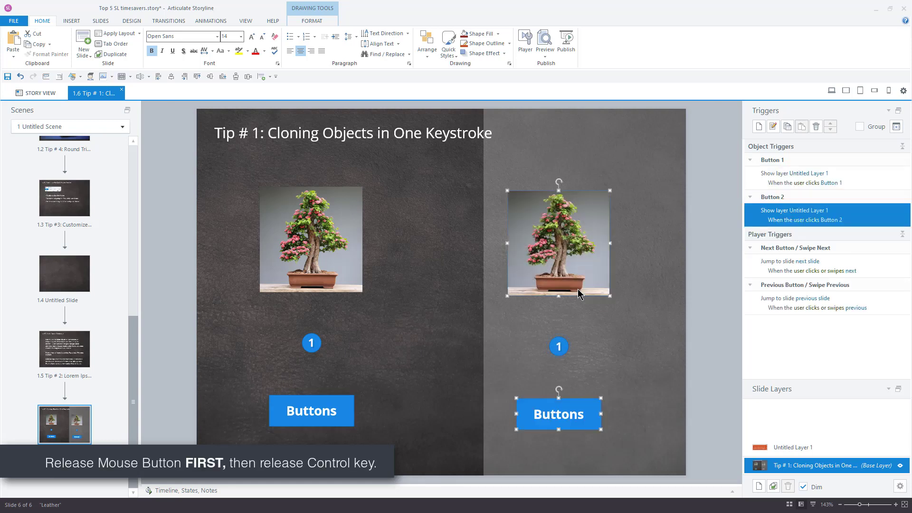